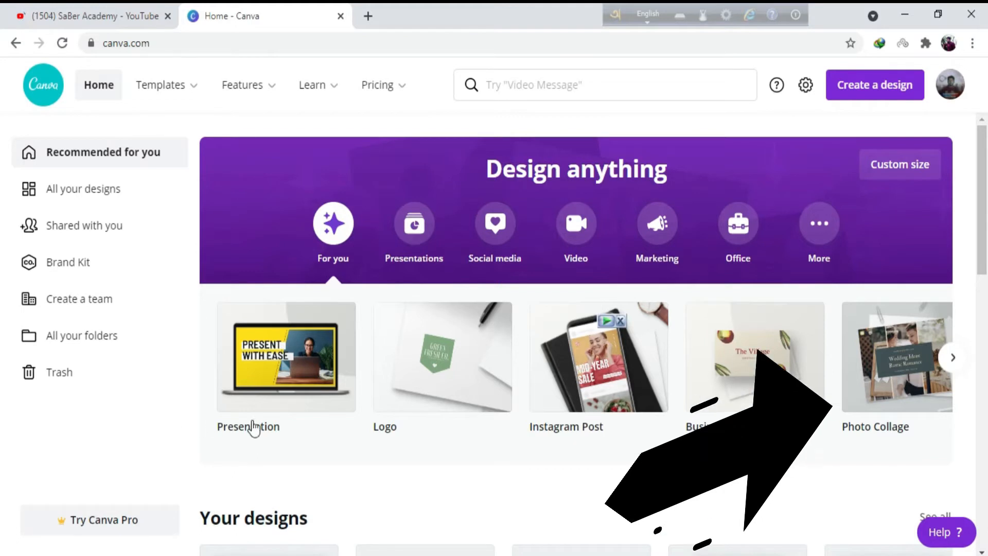
Start a new Poster design and apply the purple "We prepare GREAT LEADERS" template.
left_click(953, 359)
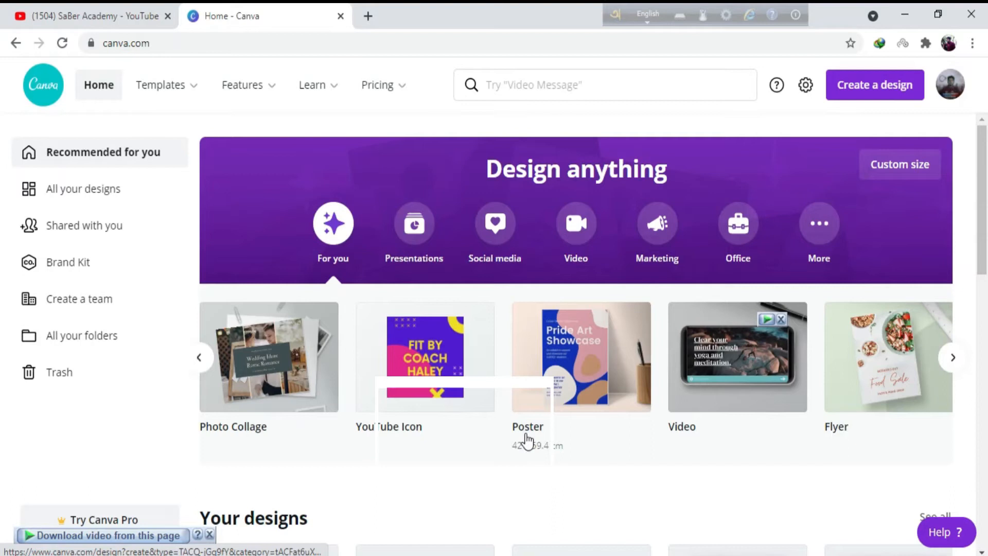
left_click(573, 353)
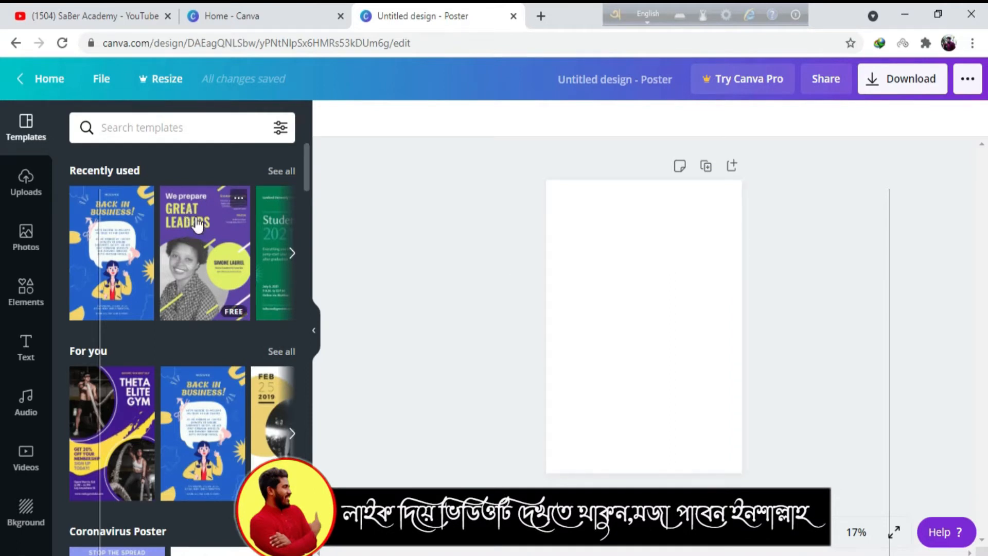
scroll(200, 265, "down", 7)
scroll(200, 265, "up", 7)
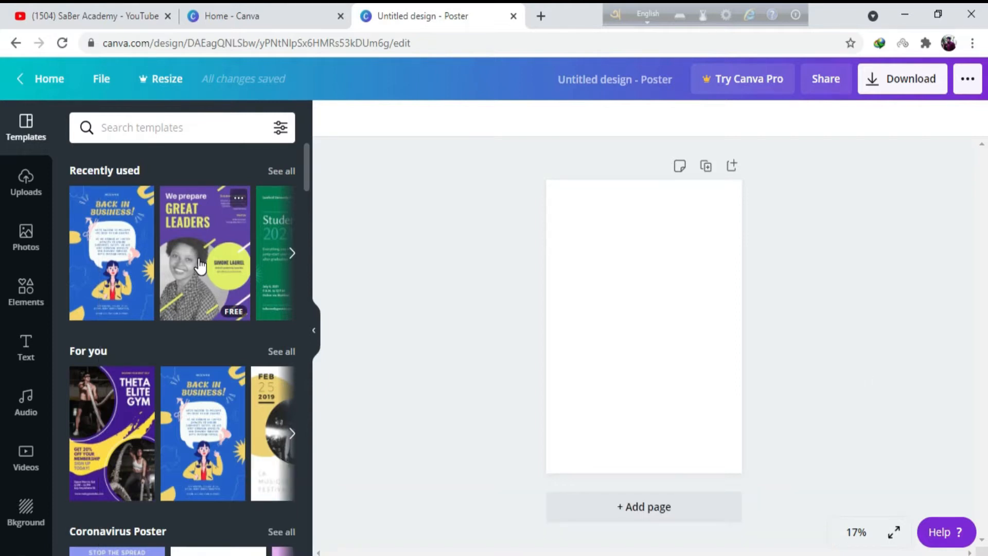
left_click(189, 217)
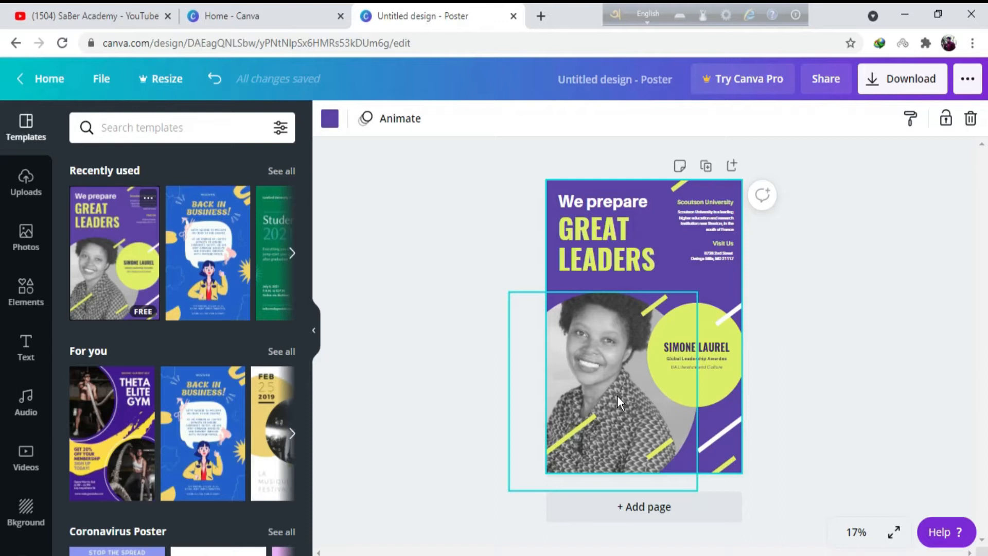
Remove the woman's portrait from the large circular frame and open the uploaded media.
left_click(607, 349)
key("Delete")
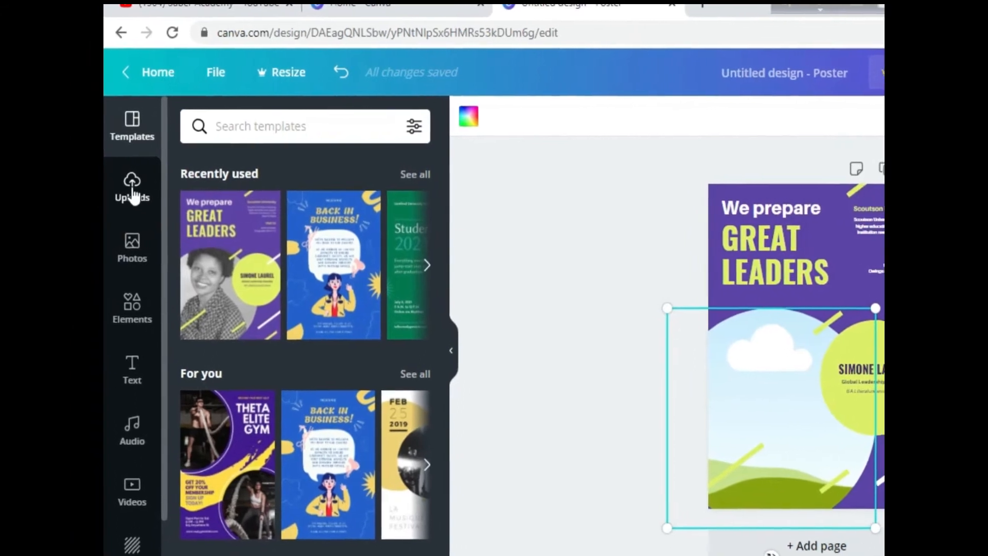
left_click(133, 193)
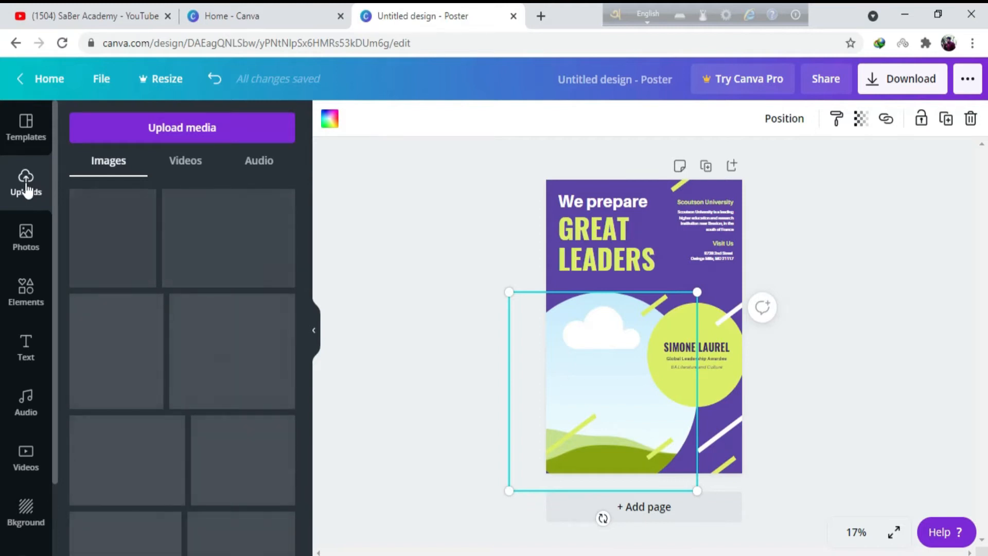
Delete the template's headline text, the university and visit details, and the name and award text in the lime circle.
left_click(592, 242)
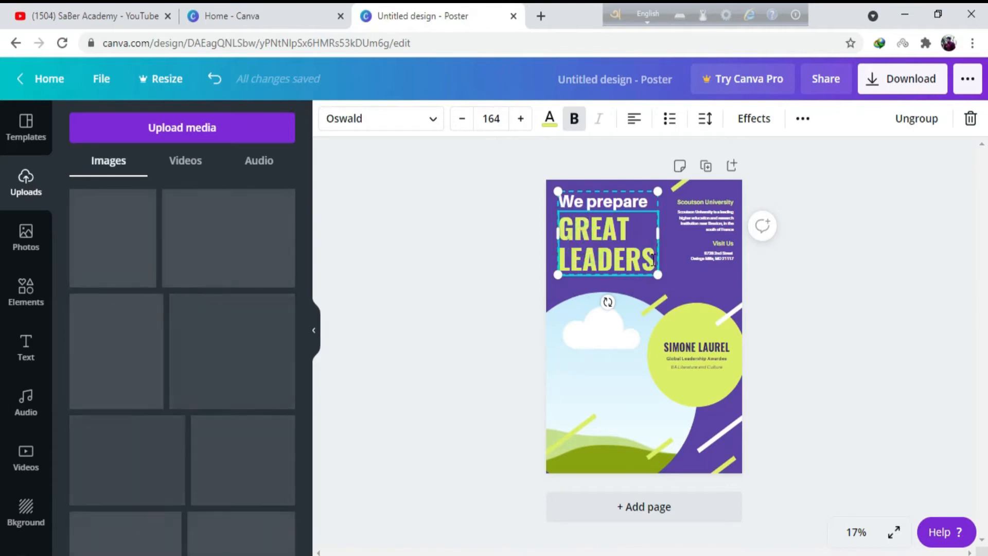
key("Delete")
key("Delete")
left_click(692, 278)
left_click(588, 212)
left_click(727, 226)
key("Delete")
left_click(731, 225)
left_click(705, 367)
key("Delete")
left_click(710, 232)
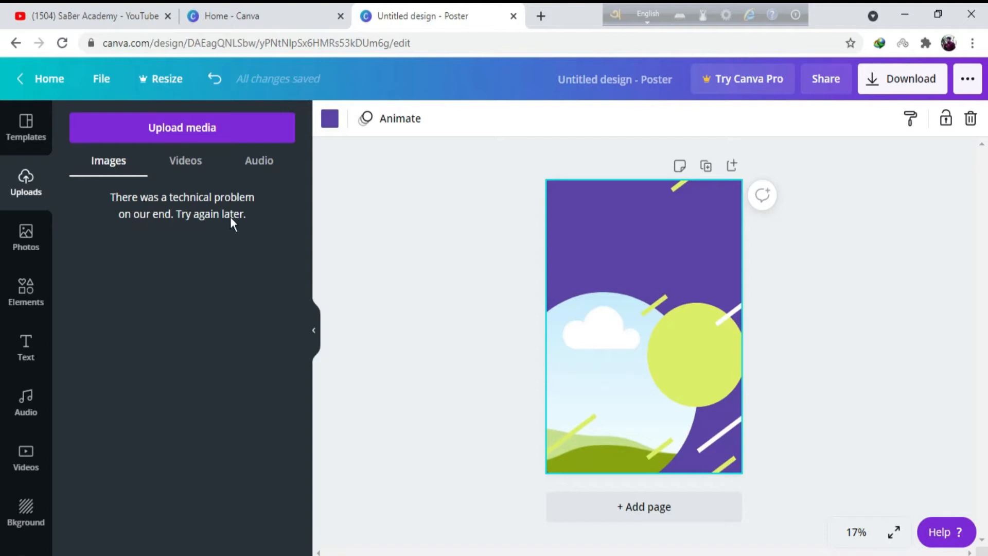
Upload the round portrait of the man in red on yellow from the device's Pictures folder.
left_click(135, 130)
left_click(88, 220)
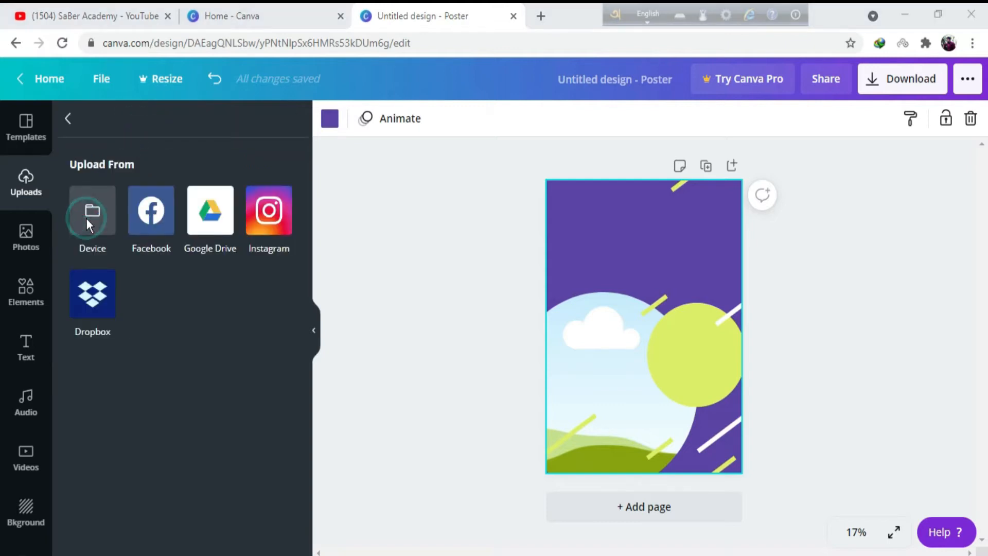
scroll(257, 216, "down", 5)
scroll(278, 214, "down", 5)
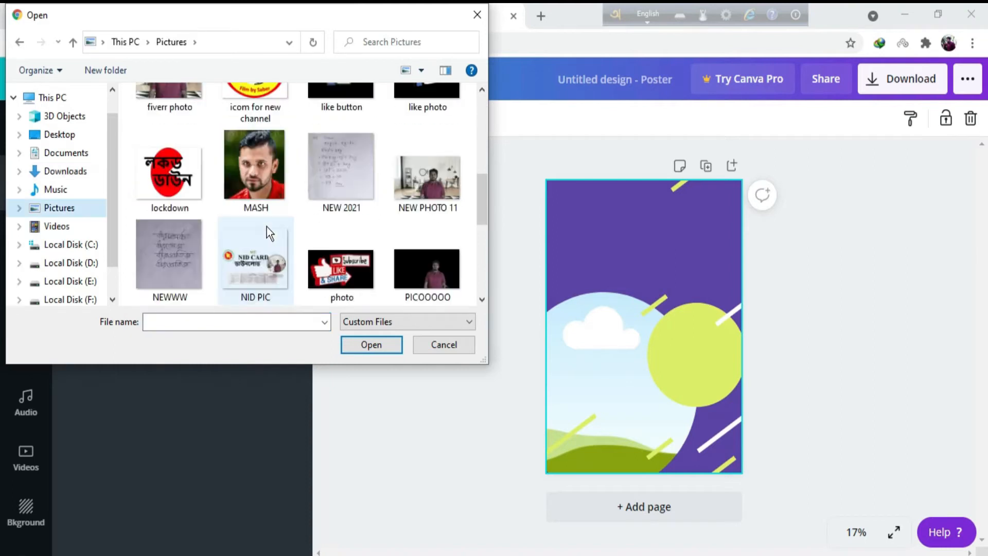
scroll(270, 230, "down", 5)
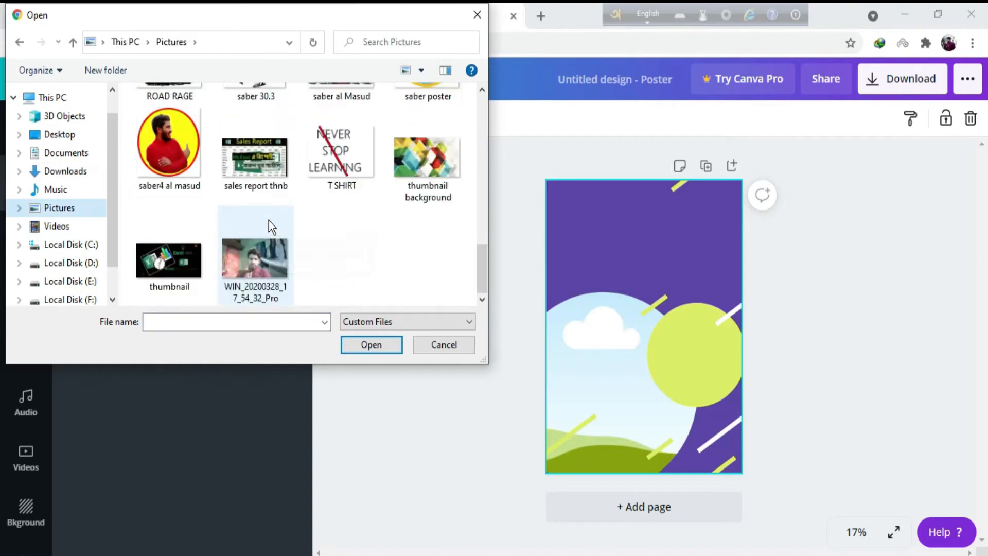
left_click(169, 148)
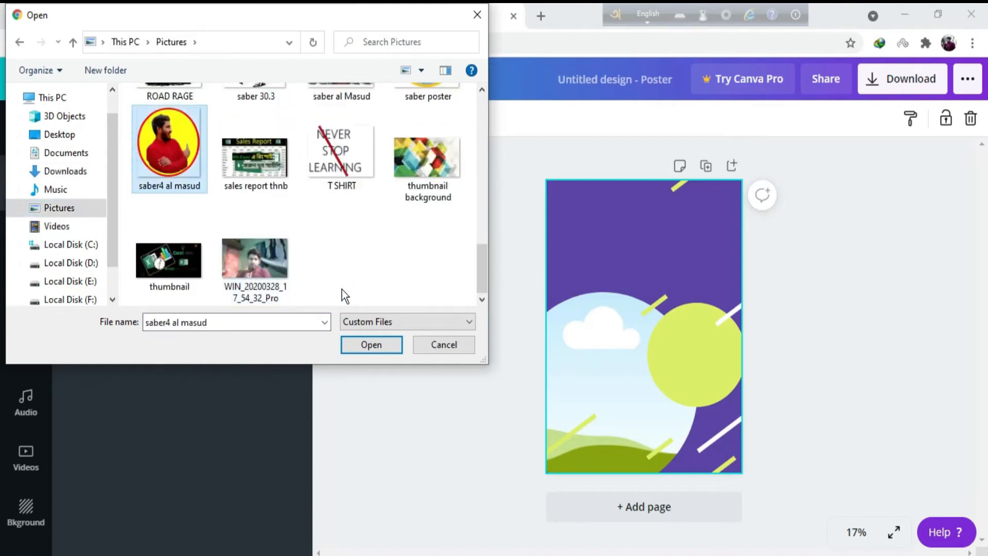
left_click(370, 345)
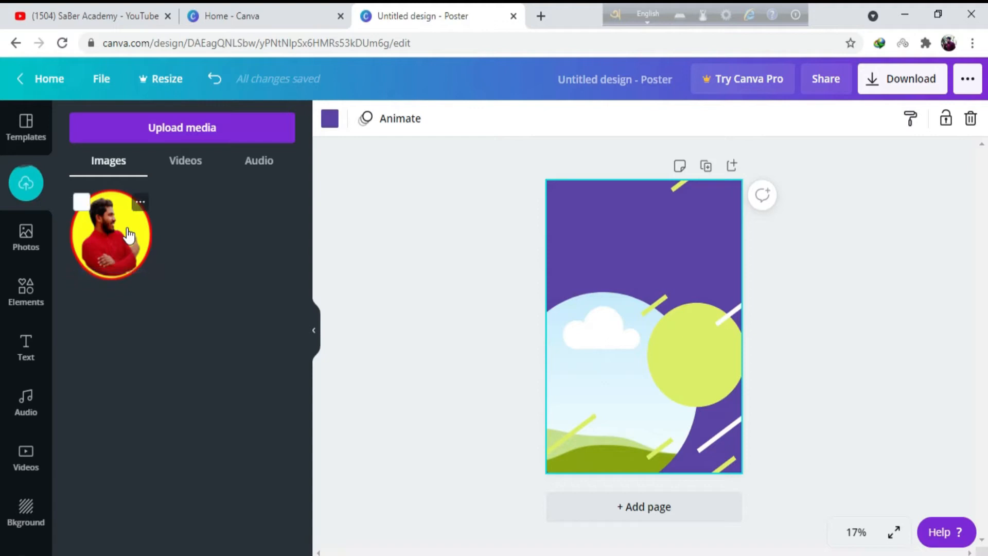
Add the uploaded portrait to the poster and fit it into the large circular frame.
left_click(115, 232)
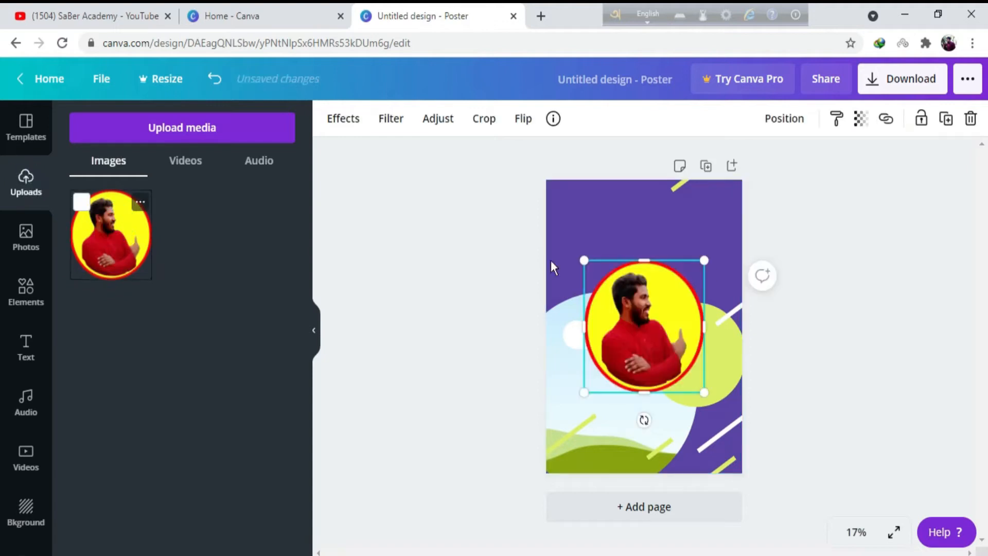
left_click_drag(613, 361, 569, 453)
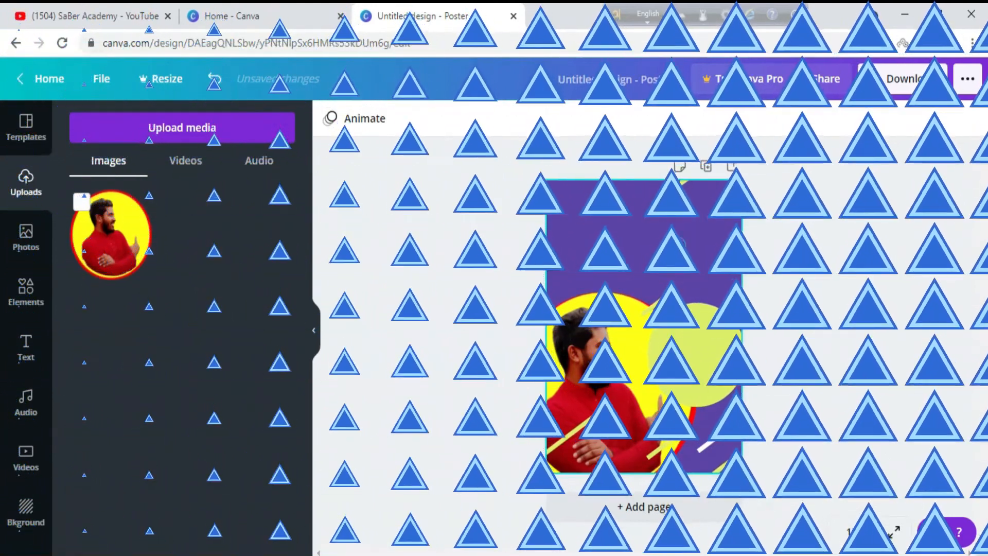
left_click(678, 248)
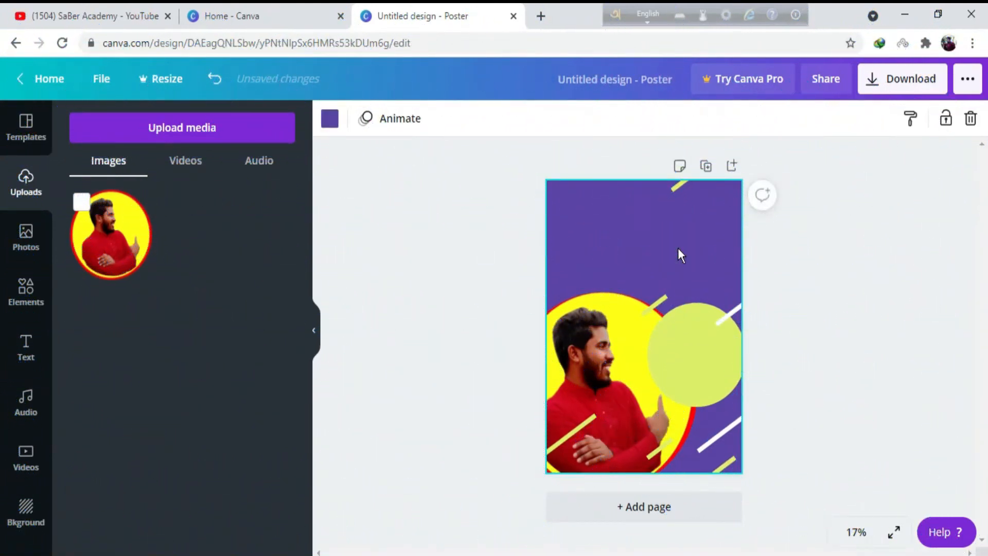
Recolour the three lime diagonal stripes around the portrait circle to white (#ffffff).
left_click(578, 431)
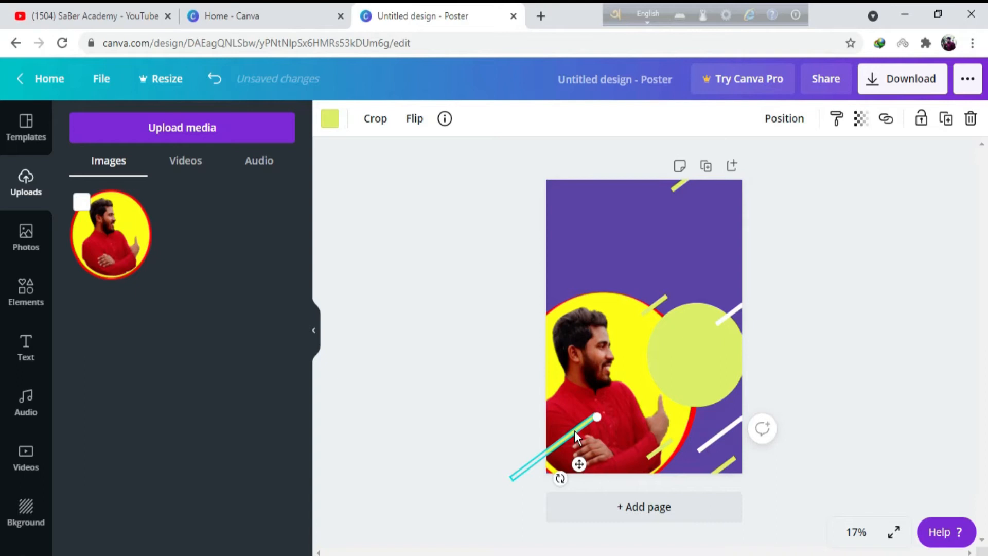
left_click(330, 119)
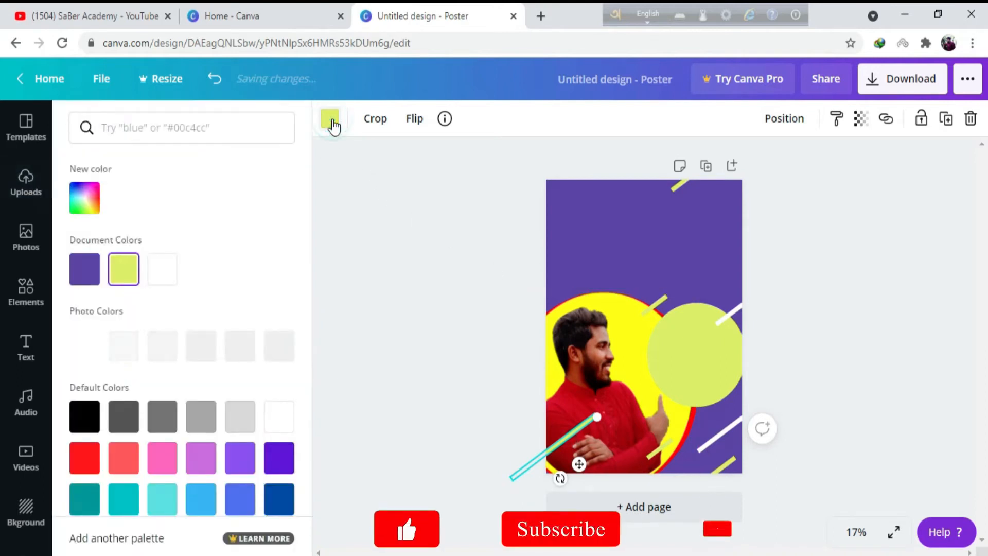
left_click(277, 420)
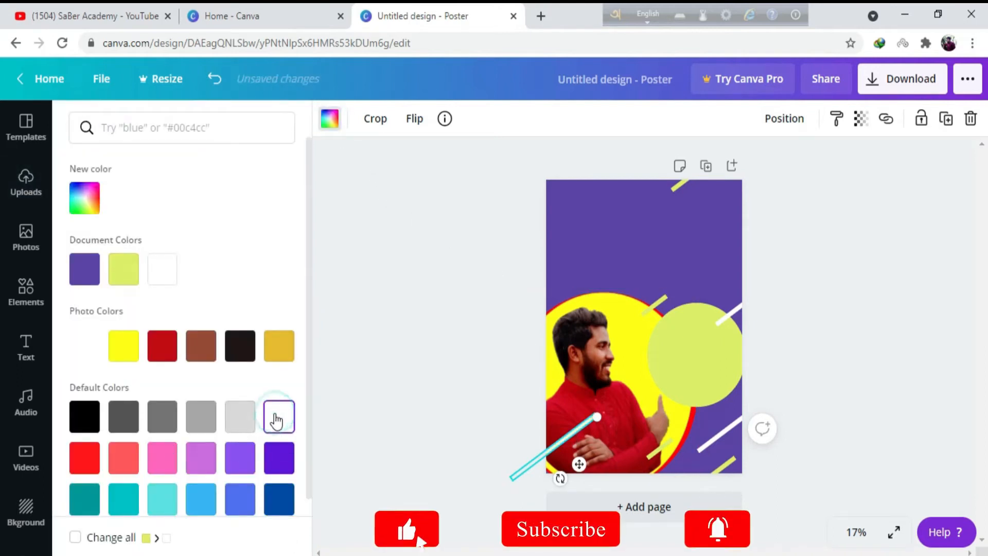
left_click(591, 230)
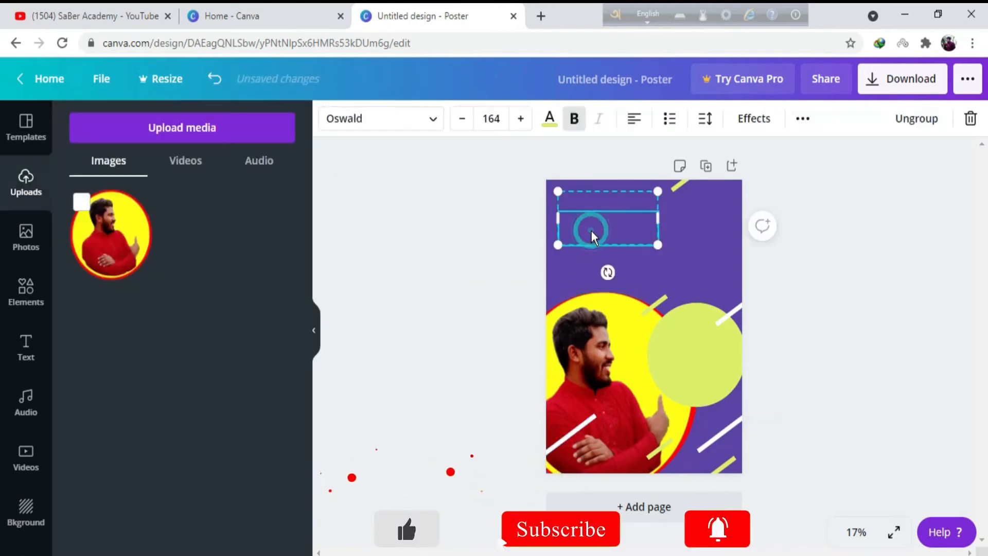
left_click(648, 313)
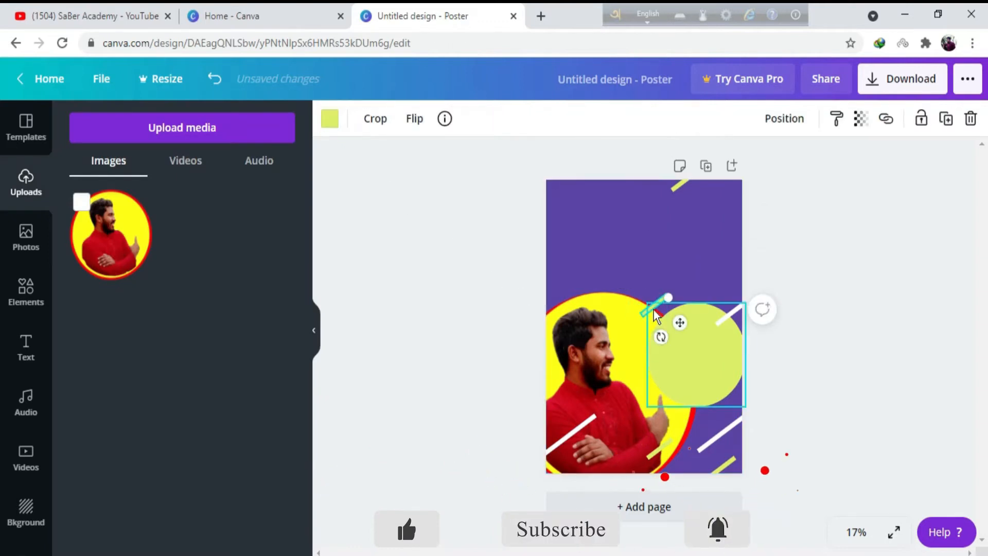
left_click(328, 121)
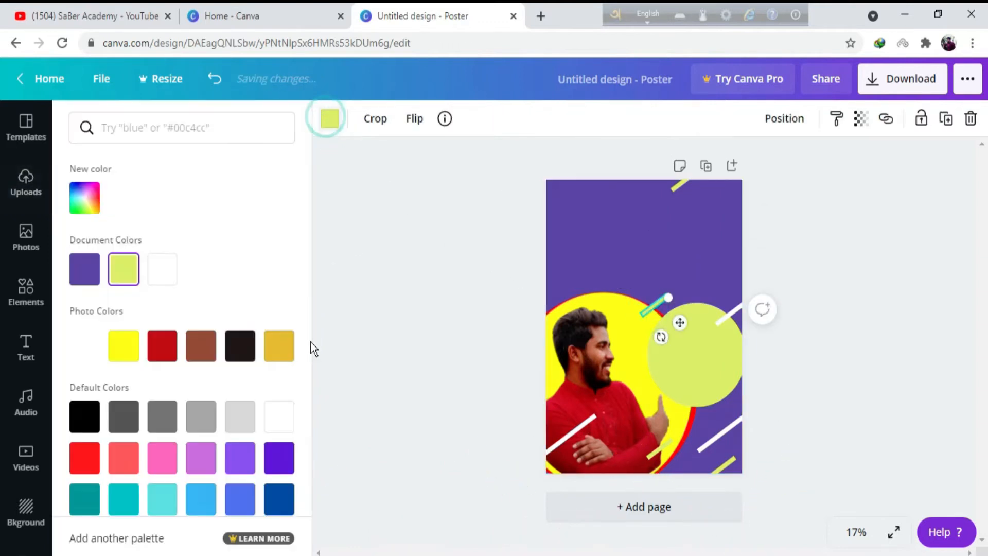
left_click(276, 417)
left_click(656, 454)
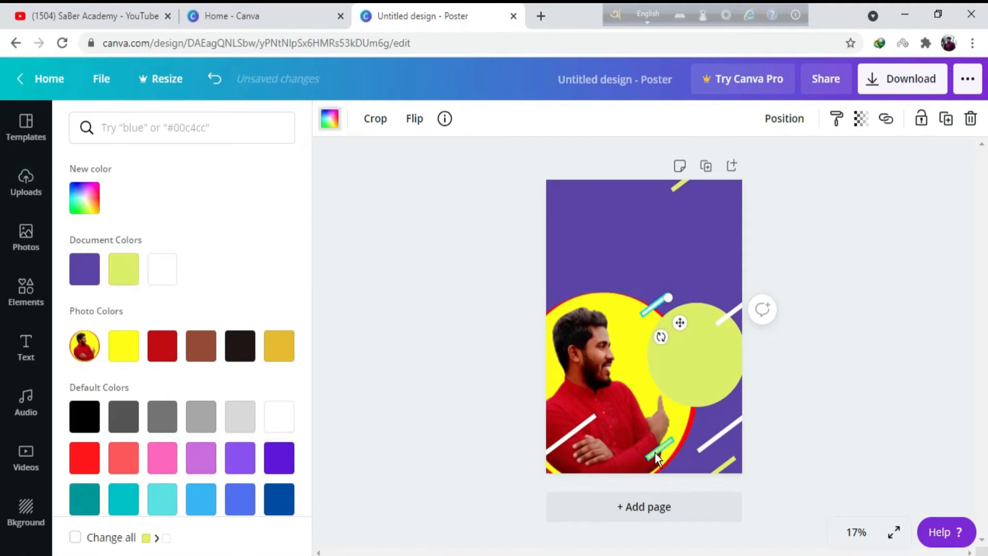
left_click(328, 119)
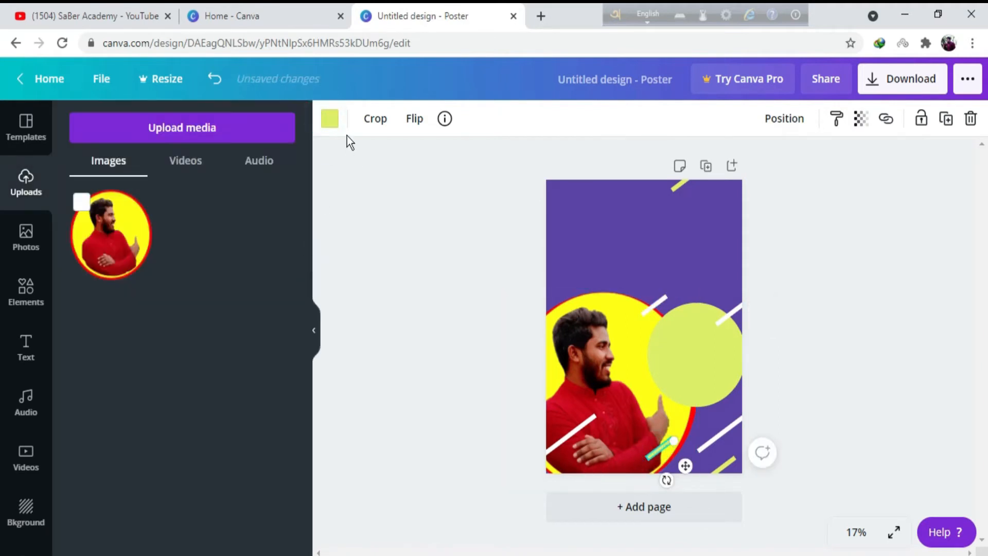
left_click(331, 121)
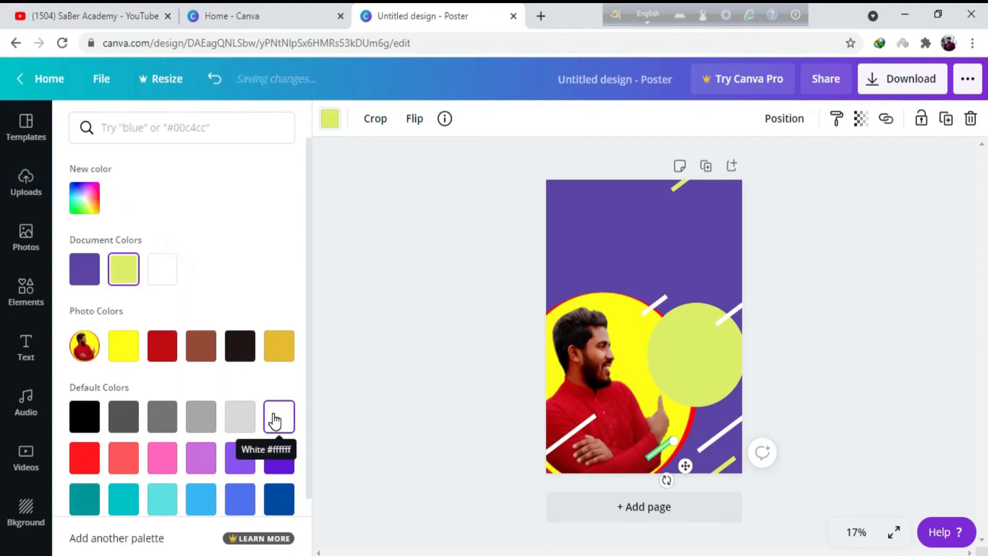
left_click(279, 421)
left_click(666, 221)
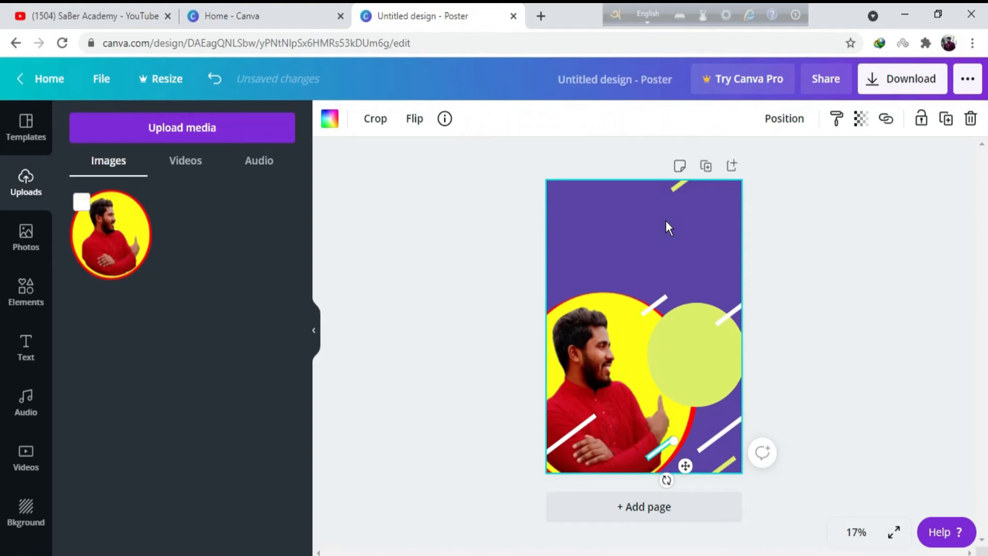
Add a heading containing the person's full name in capital letters.
left_click(680, 364)
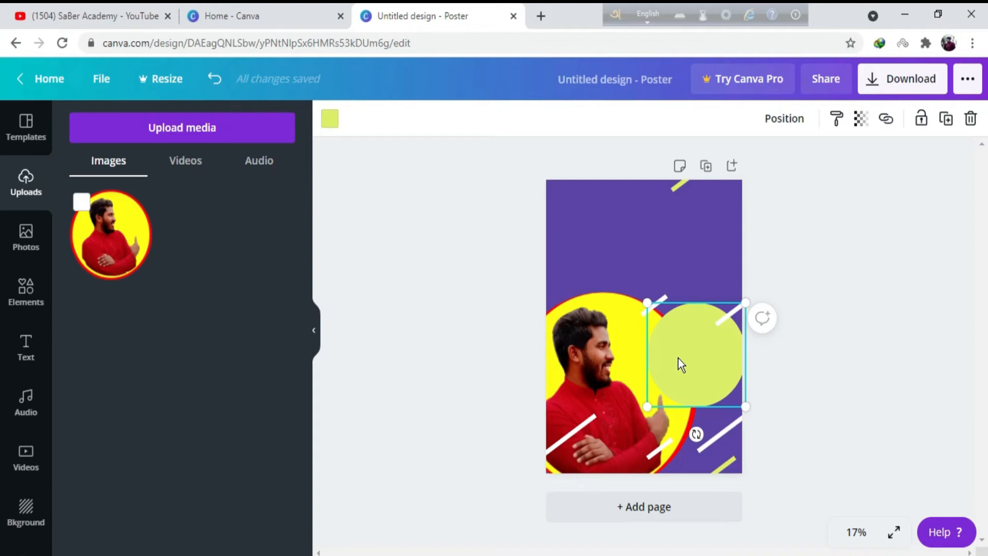
left_click(27, 346)
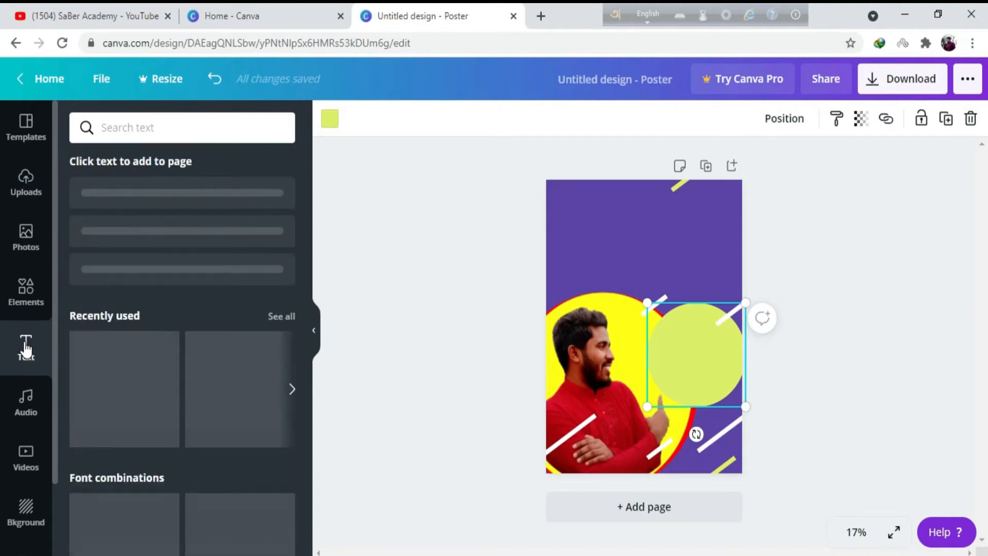
left_click(154, 198)
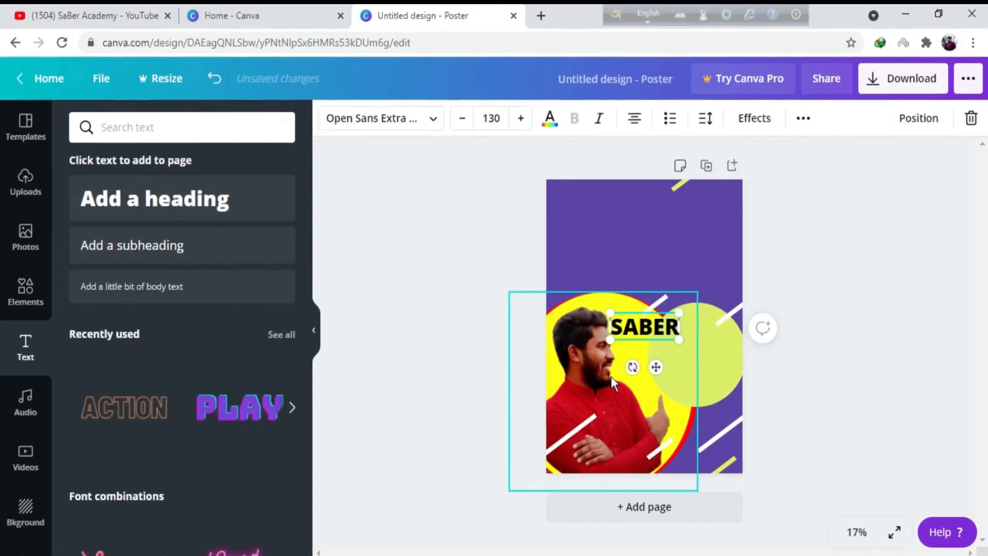
Set the name text to size 59 in near-black and place it inside the lime circle.
left_click(463, 117)
left_click(462, 117)
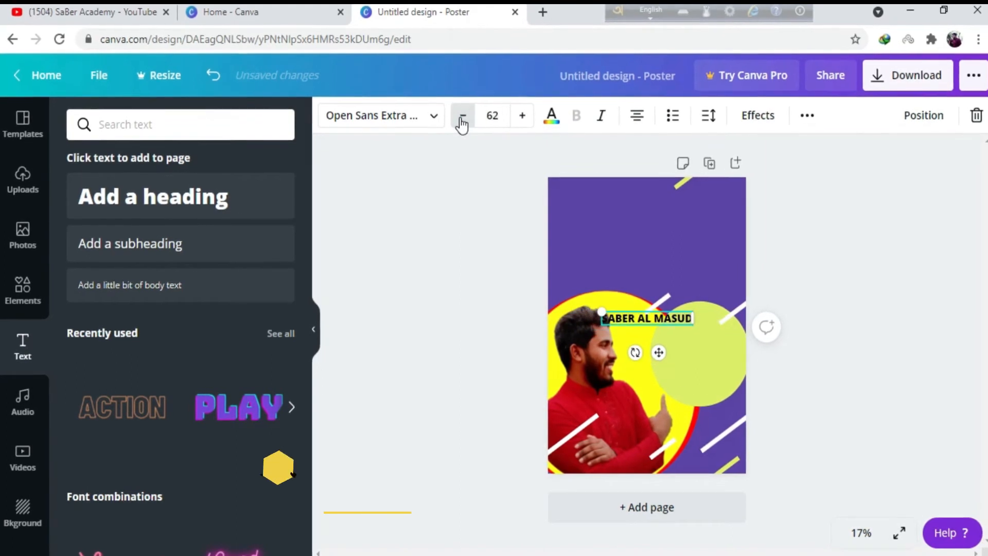
left_click(463, 117)
left_click_drag(660, 355, 702, 331)
left_click(464, 113)
left_click(464, 114)
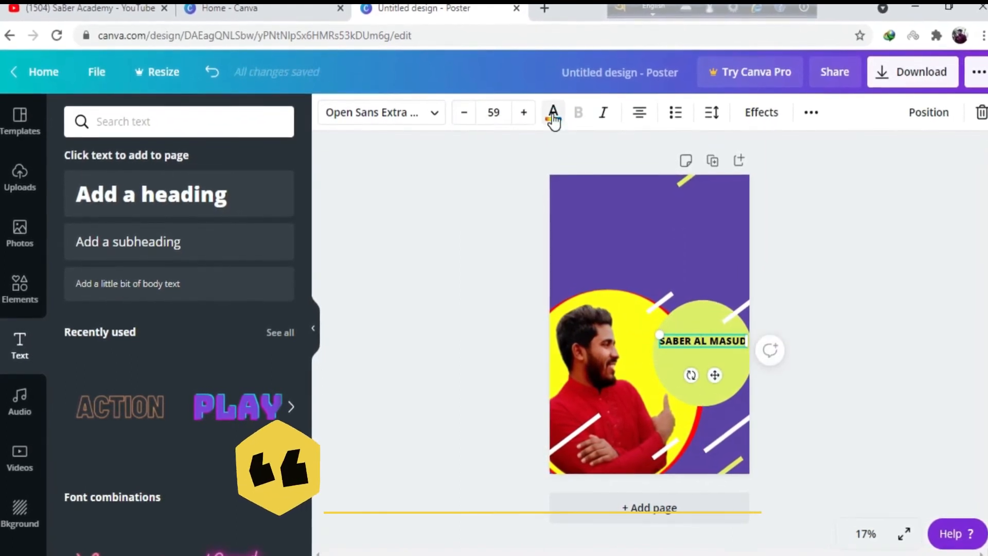
left_click(552, 114)
left_click(18, 345)
left_click(904, 364)
Add the lines "Founder" and "SaBer Academy" beneath the name in the lime circle, in matching style.
left_click_drag(739, 346, 725, 373)
key("ctrl+a")
type("Founder")
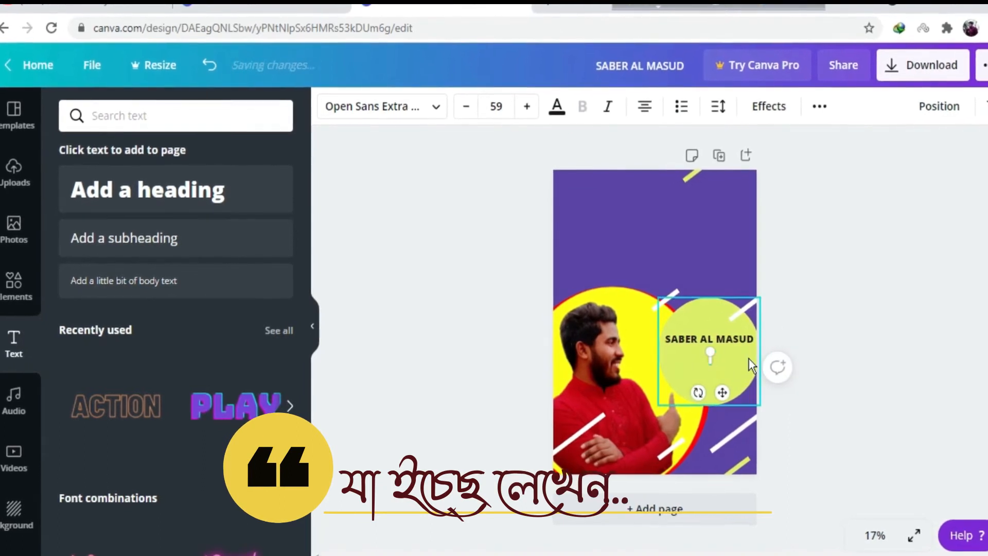
key("ctrl+d")
mouse_move(724, 356)
left_mouse_down()
mouse_move(744, 369)
mouse_move(717, 374)
left_mouse_up()
double_click(732, 368)
type("SaBer Academy")
left_click(922, 332)
Try a dark red fill on the lime circle and undo the colour change.
left_click(744, 315)
left_click(330, 95)
left_click(147, 337)
key("ctrl+z")
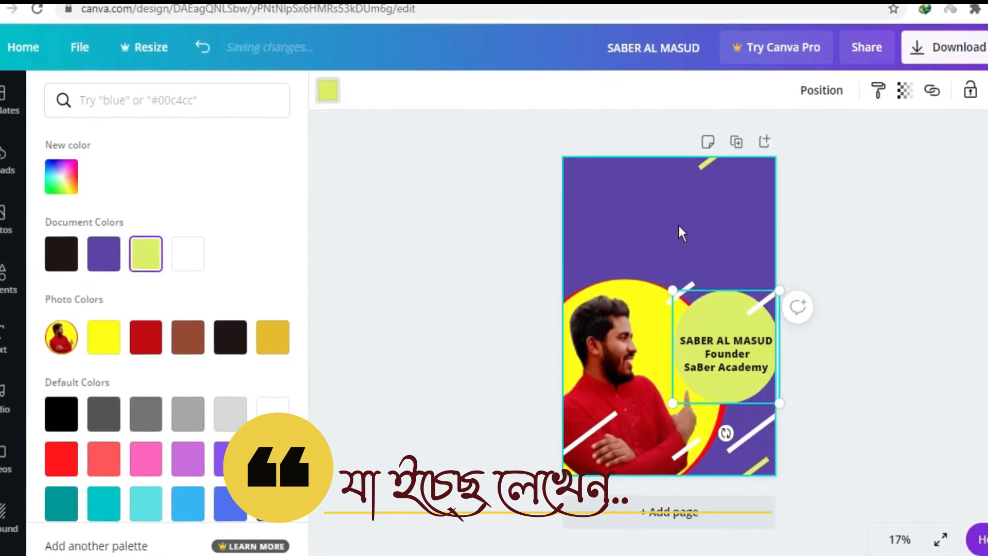
Add the heading "Admission is open", reduce its size, colour it white and place it at the poster's top edge.
type("tAdmission is")
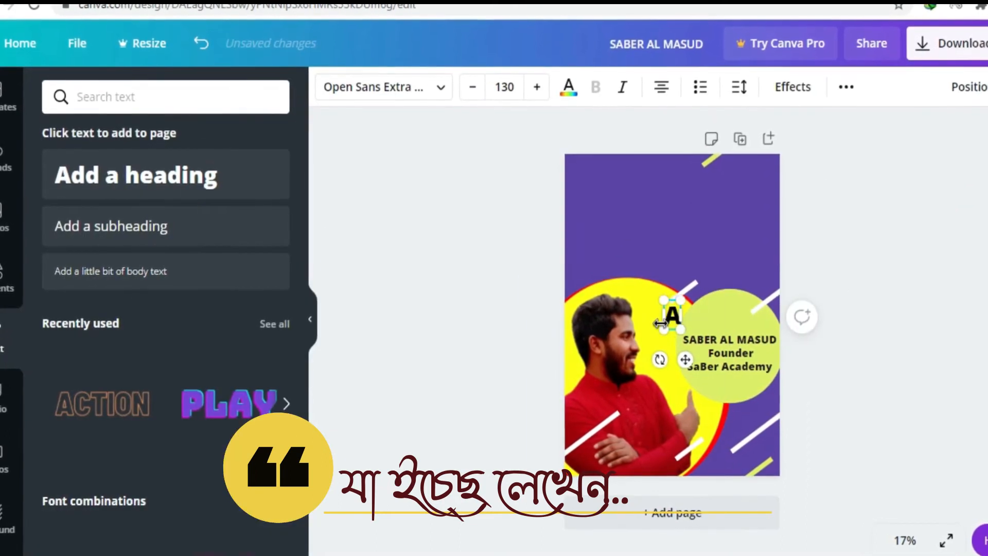
type(" open")
left_click(473, 85)
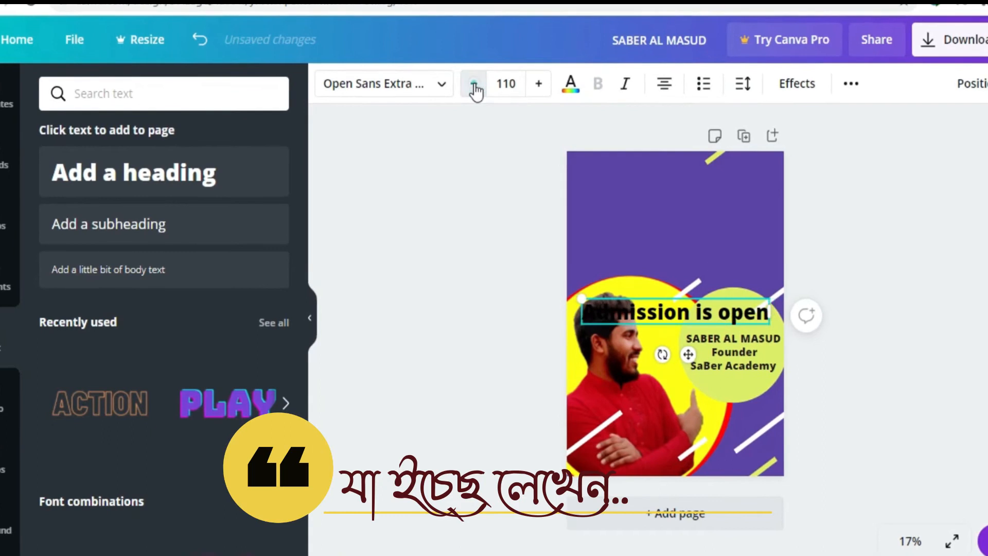
left_click(473, 85)
left_click(570, 85)
left_click(271, 412)
left_click_drag(689, 343, 691, 156)
left_click(867, 206)
Try a two-line "SaBer Academy" heading beneath the "Admission is open" text and undo it.
type("tSaBer Academy")
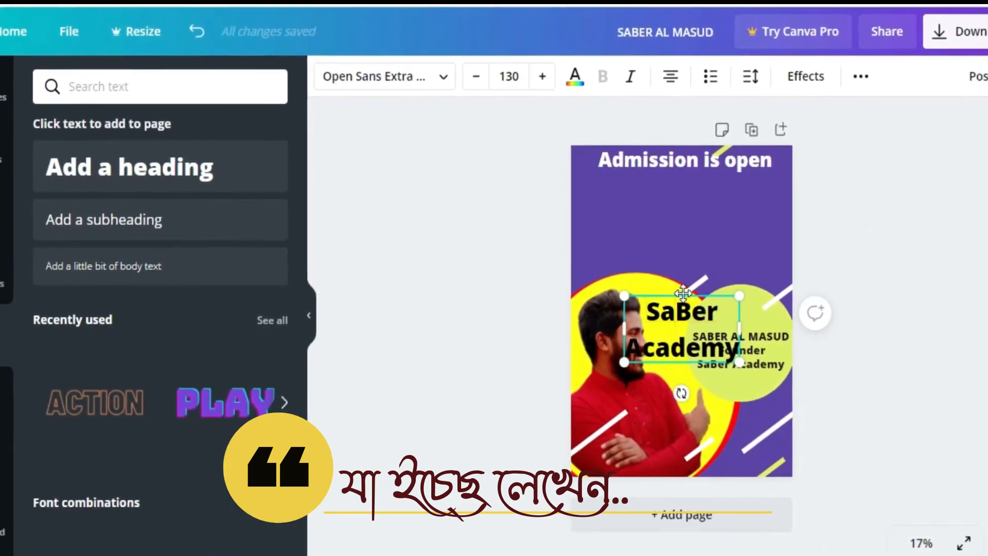
left_click_drag(678, 334, 681, 195)
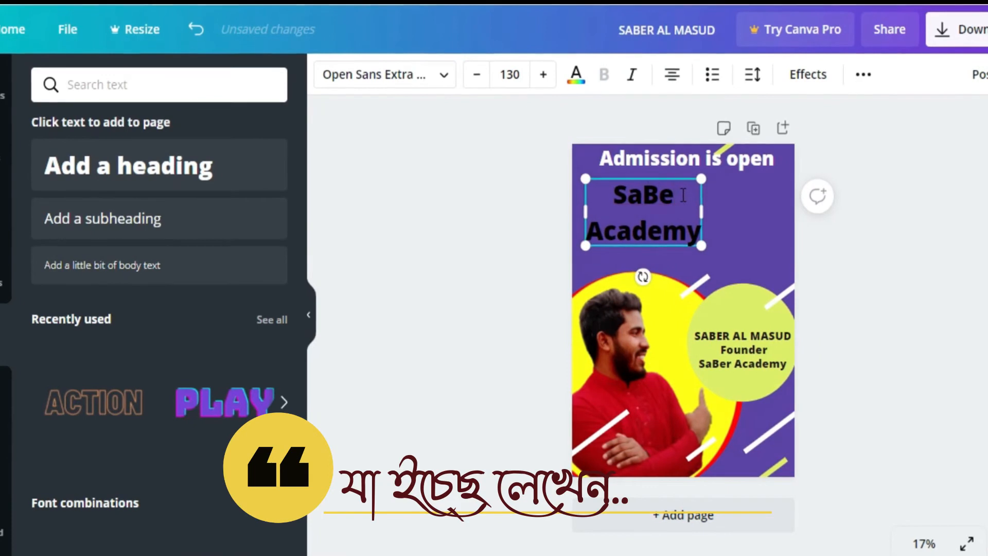
key("ctrl+z")
key("ctrl+z")
key("ctrl+z")
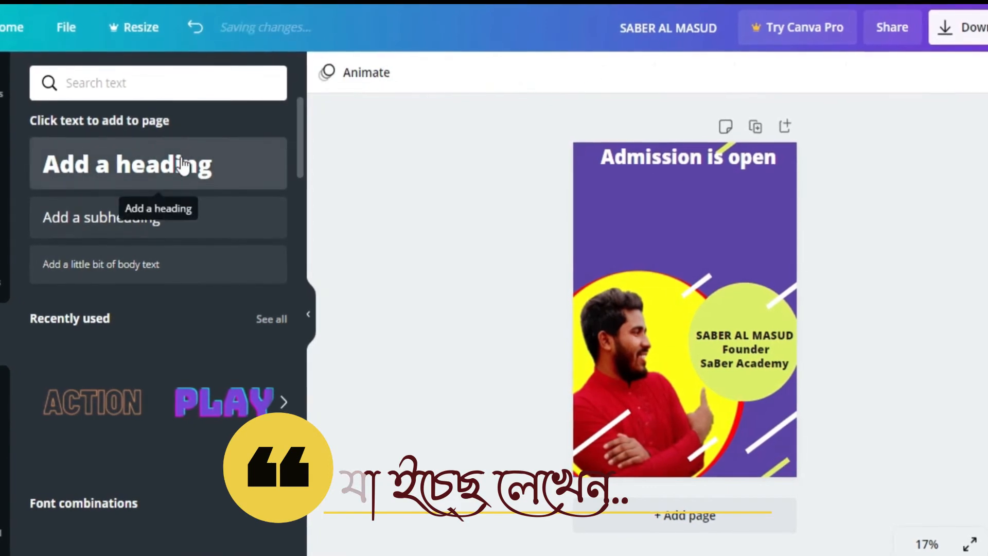
Add a "SaBer Academy" heading at size 138, place it beneath "Admission is open" and adjust its text box width.
type("Academy")
left_click_drag(693, 294, 665, 180)
left_click_drag(718, 248, 763, 239)
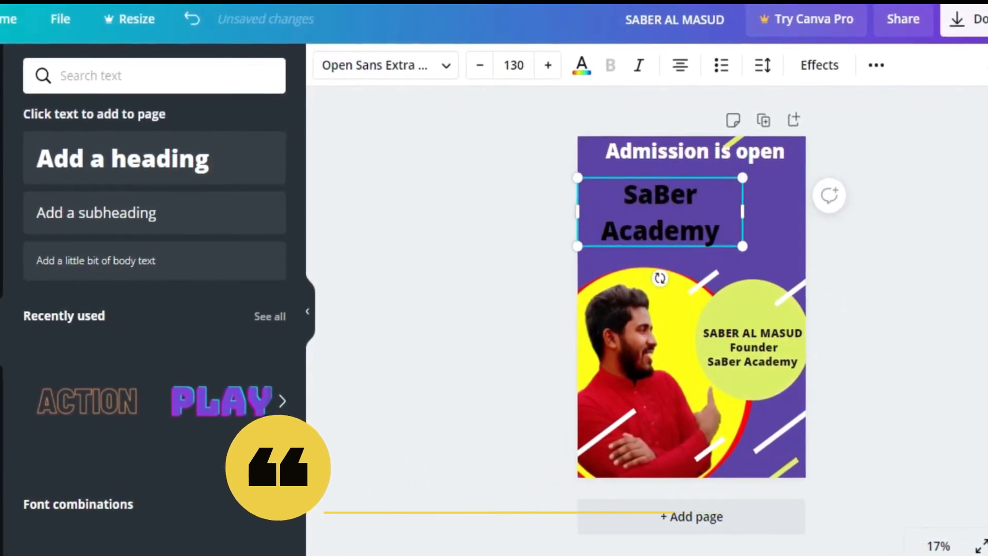
scroll(133, 315, "down", 10)
scroll(132, 316, "up", 10)
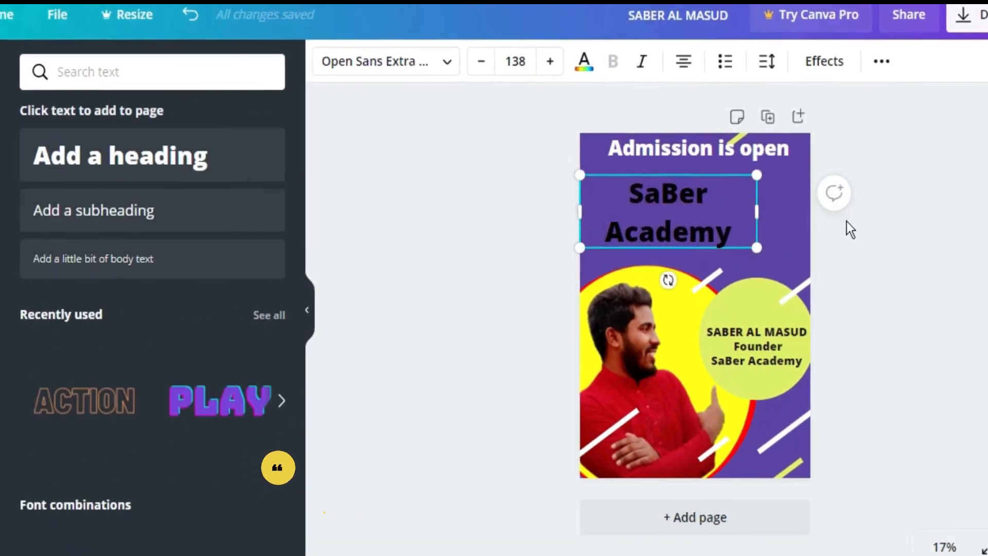
Shorten the large heading to "SaBer" and place it in the upper-left area of the poster.
double_click(740, 234)
type("SaBer")
left_click_drag(678, 178, 657, 175)
Duplicate the "SaBer" heading as a separate "Academy" line, align it directly beneath, and colour "SaBer" white.
key("ctrl+d")
key("Down")
key("Down")
key("Down")
key("Down")
key("Down")
key("Down")
key("Down")
key("Down")
key("Down")
key("Down")
left_click_drag(695, 220, 686, 222)
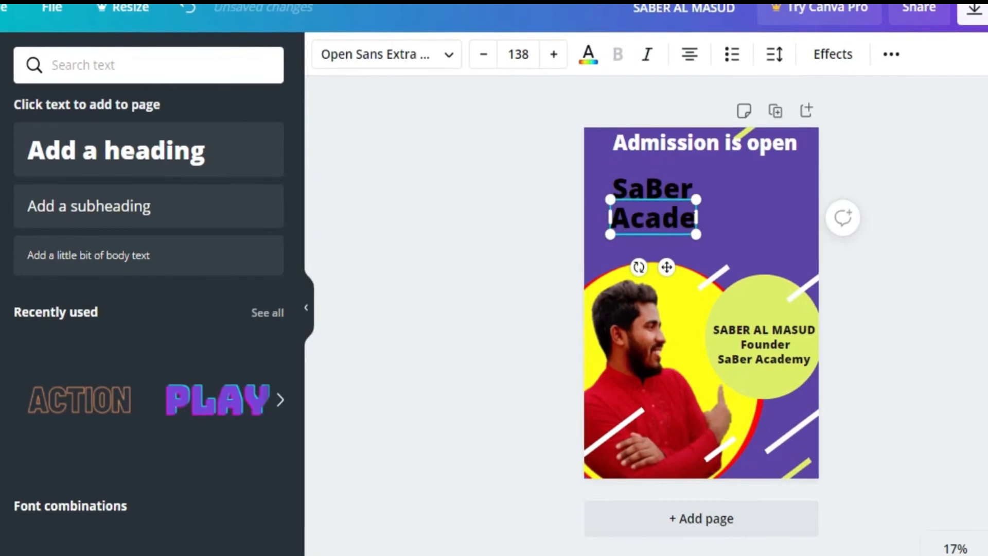
type("my")
left_click_drag(663, 199, 687, 203)
left_click(664, 185)
left_click_drag(654, 170, 649, 170)
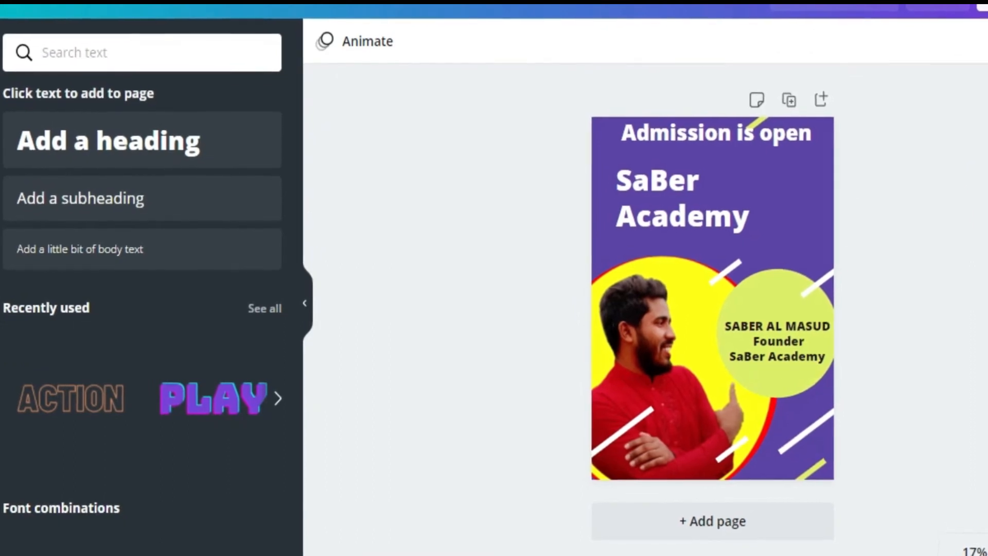
Colour "Academy" white, duplicate the white "SaBer" heading and place the copy in the poster's upper-right area.
left_click(661, 180)
key("ctrl+d")
left_click_drag(662, 178, 768, 154)
Replace the copied heading's text with "JSC", "SSC" and "HSC" on three separate lines.
left_click(804, 177)
key("BackSpace")
key("BackSpace")
key("BackSpace")
key("BackSpace")
key("BackSpace")
type("JSC ")
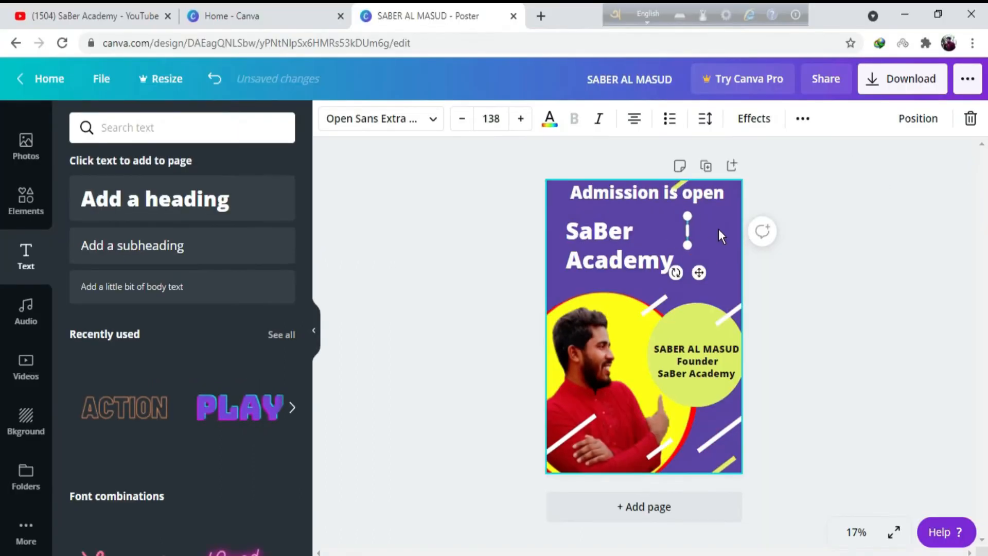
type("SSC")
key("Return")
type("HSC")
Reduce the "HSC" line's text size to 107.
left_click(463, 119)
left_click(463, 119)
left_click(462, 119)
left_click(462, 119)
left_click_drag(709, 310, 731, 320)
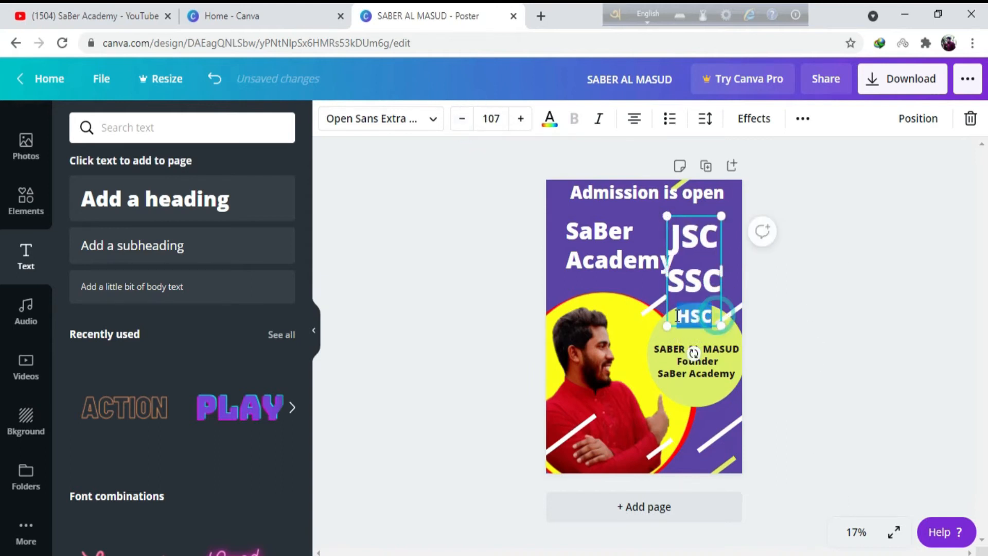
Reduce the "JSC" and "SSC" lines to match "HSC" and place the three-line block to the right of "SaBer Academy".
left_click_drag(673, 239, 720, 283)
left_click(465, 124)
left_click(465, 123)
left_click(466, 123)
left_click(466, 124)
left_click(524, 124)
left_click(524, 124)
left_click(688, 215)
left_click_drag(694, 215, 705, 206)
left_click(824, 233)
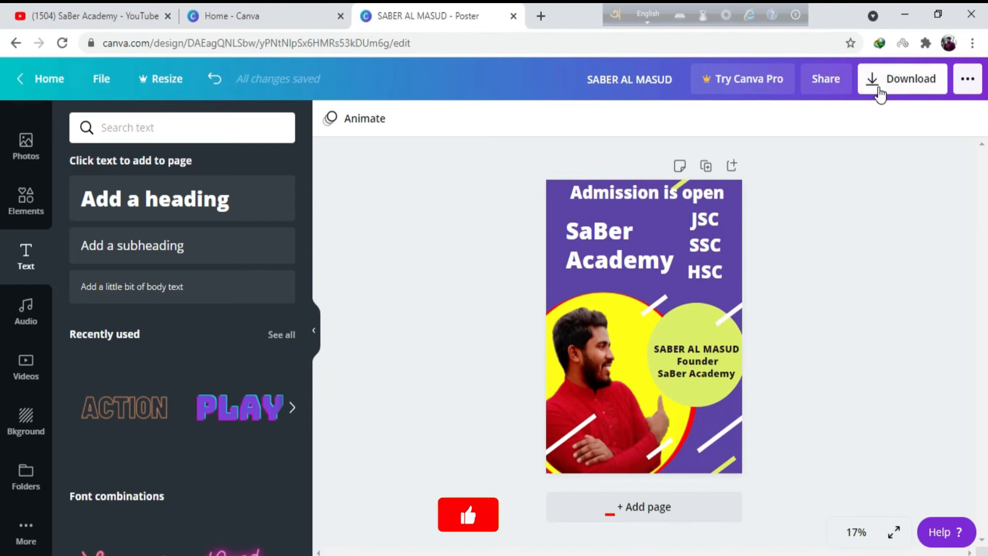
Download the poster as a PNG and dismiss the Canva Pro trial offer.
left_click(882, 81)
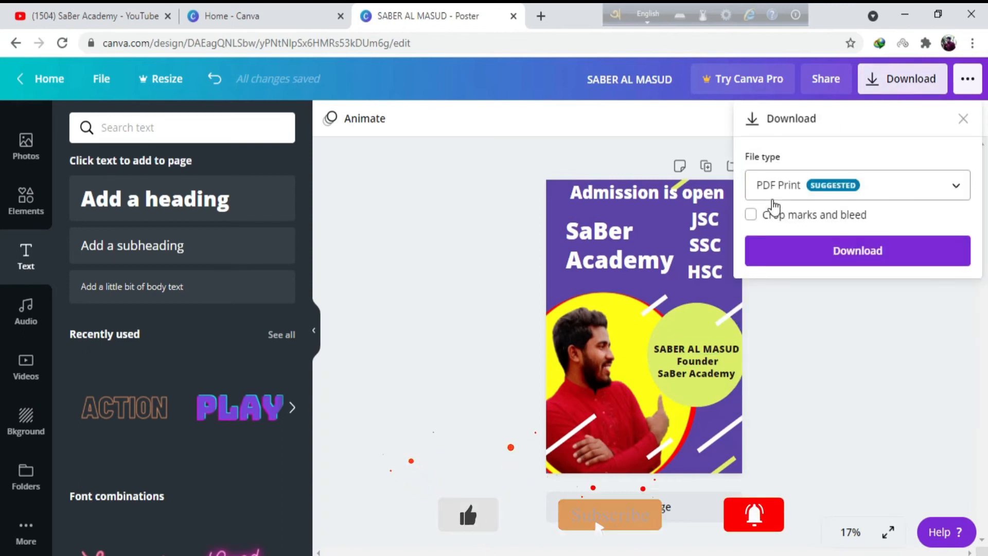
left_click(952, 190)
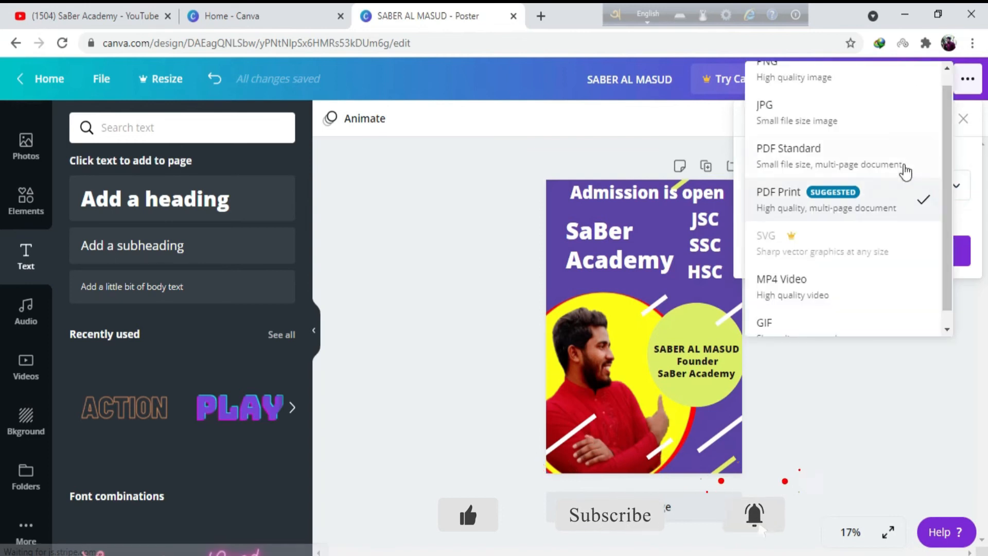
left_click(815, 88)
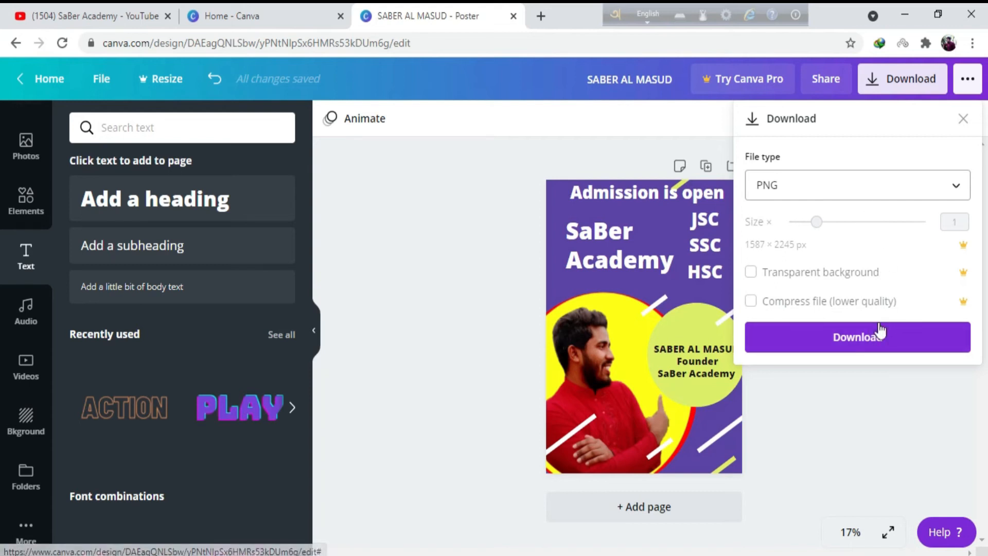
left_click(868, 340)
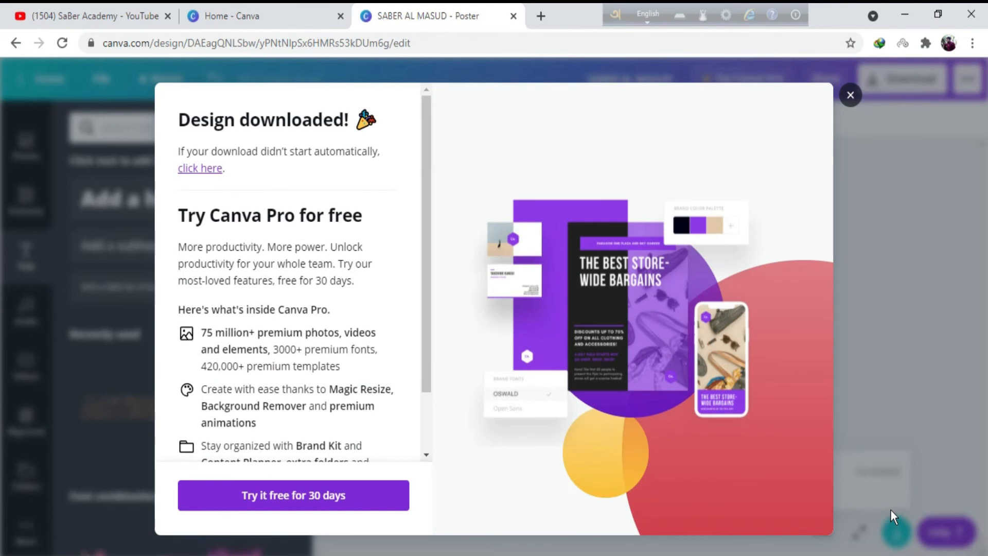
scroll(278, 459, "down", 3)
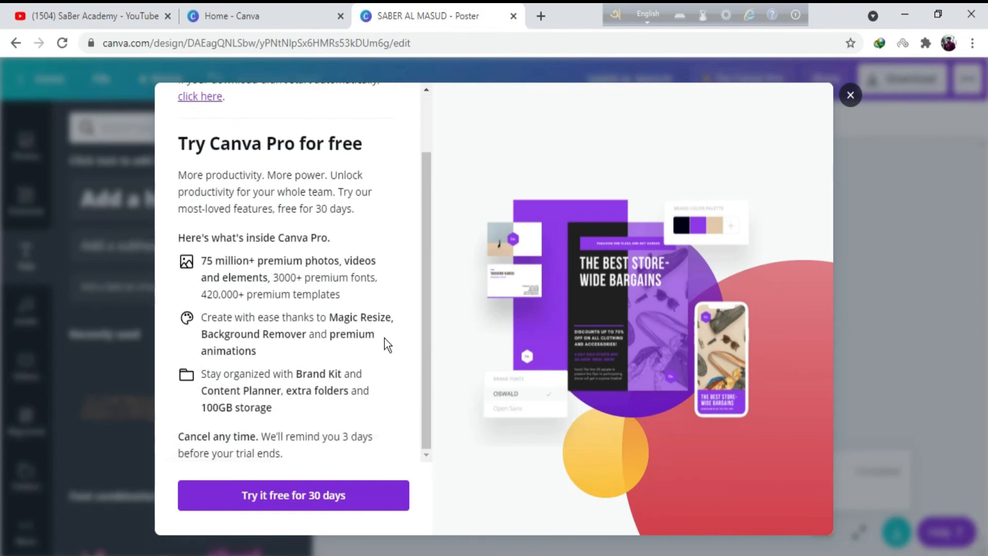
scroll(201, 370, "up", 3)
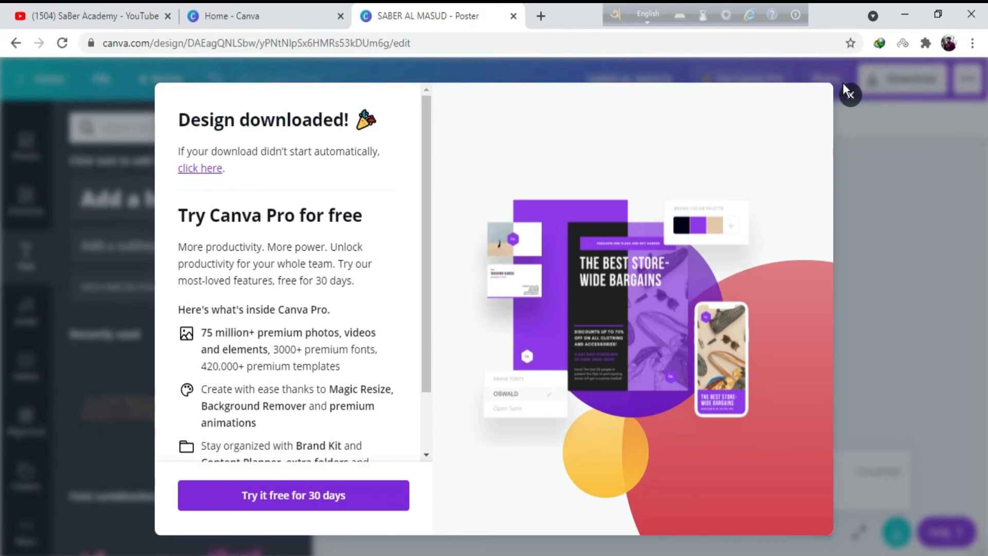
left_click(851, 95)
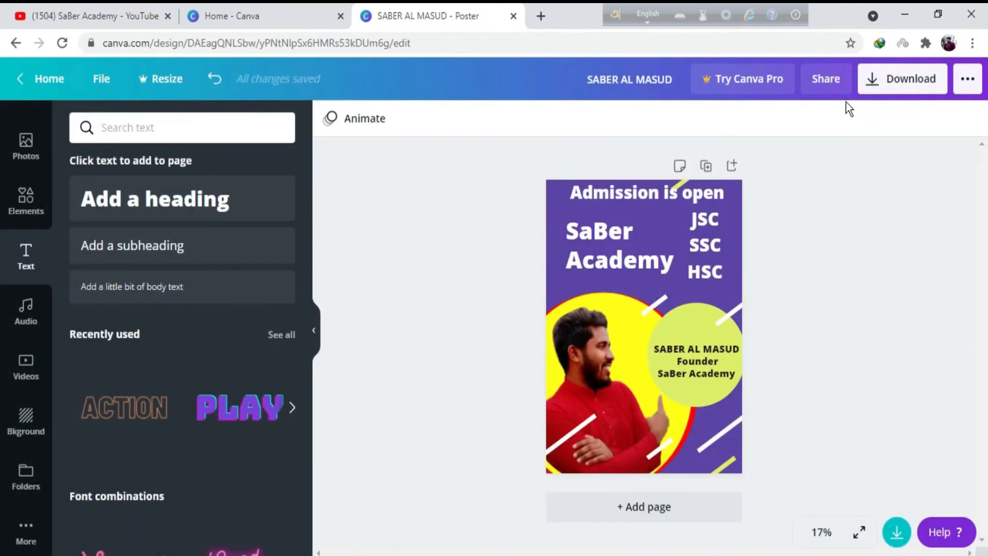
Download the poster again as PDF Print without crop marks and bleed.
left_click(871, 85)
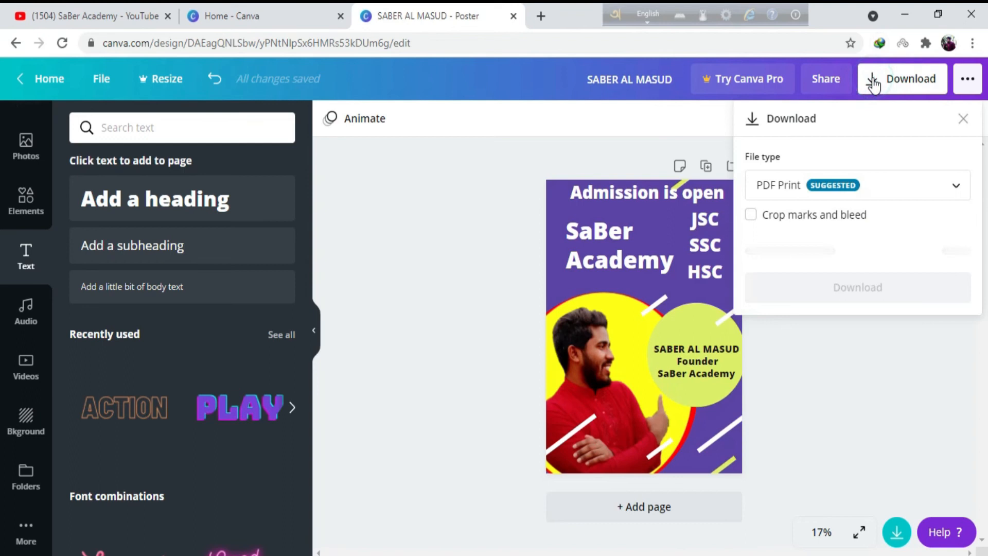
left_click(855, 252)
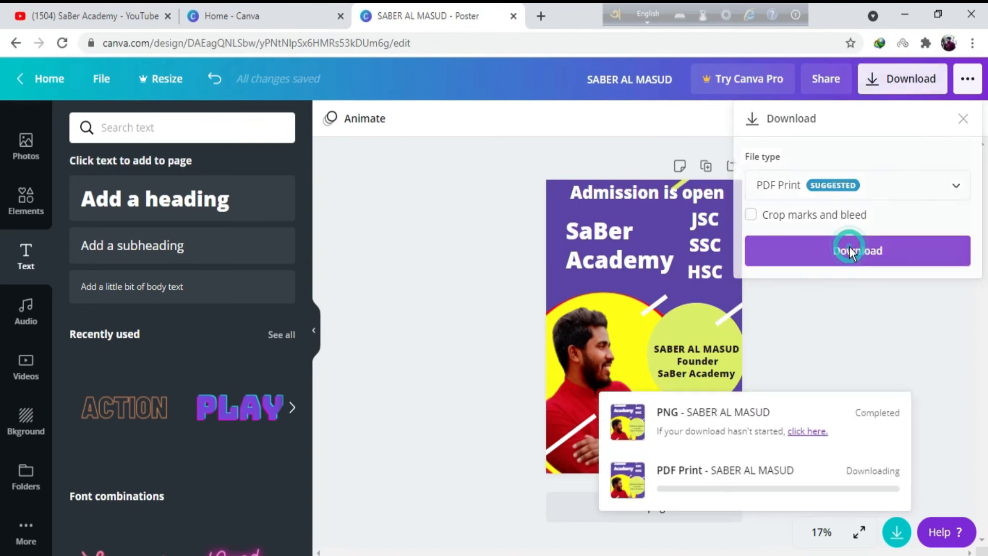